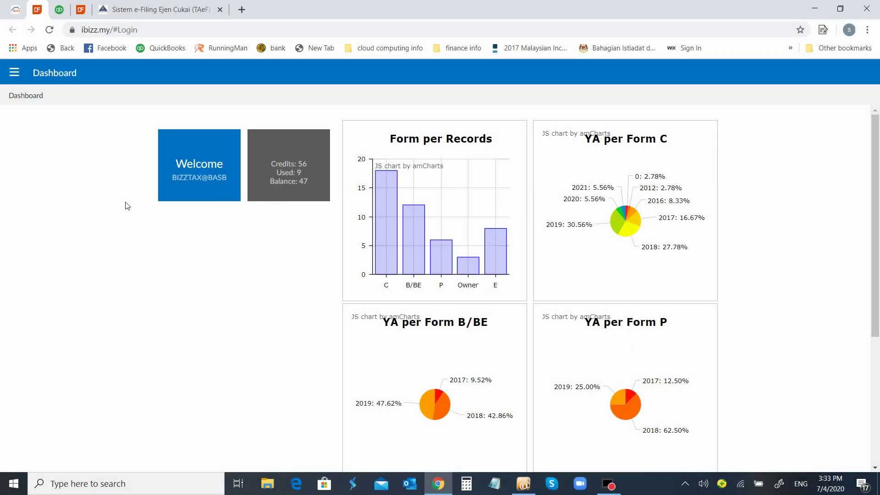
Open the Company Report form from the main menu
left_click(15, 73)
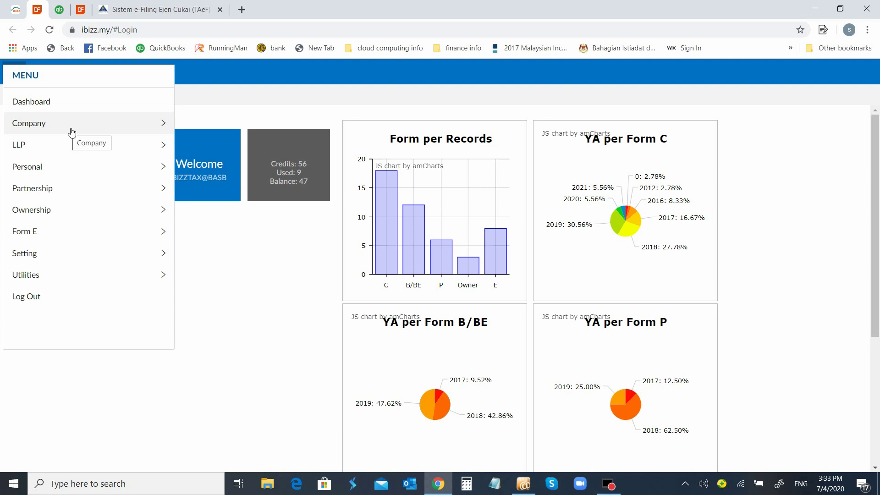
left_click(33, 127)
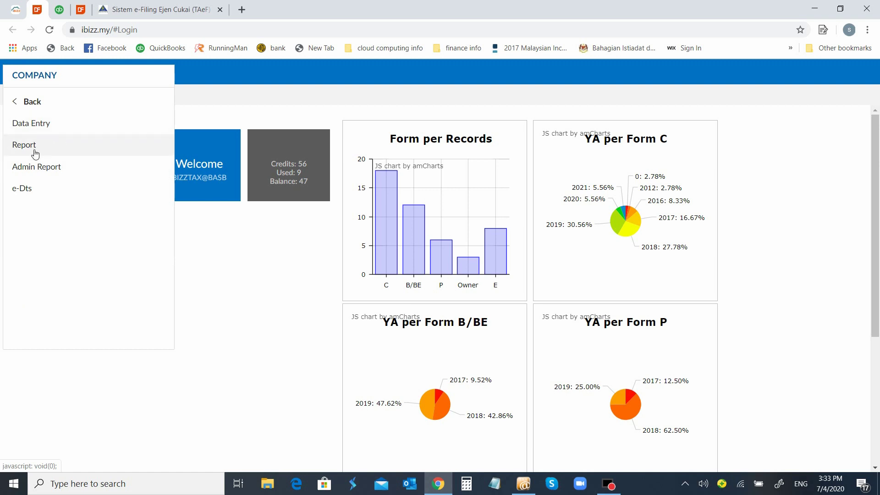
left_click(37, 146)
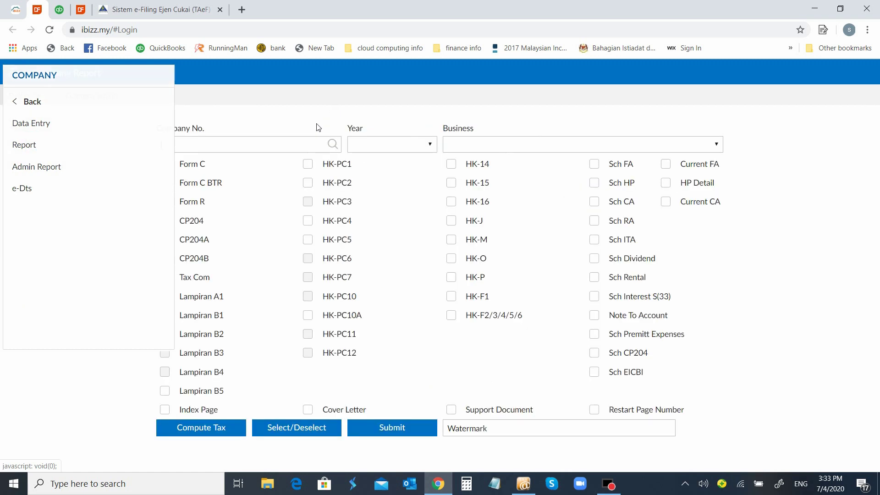
Find and select GE (M) SDN BHD in the company list using a name search, then bring up the year choices
left_click(333, 146)
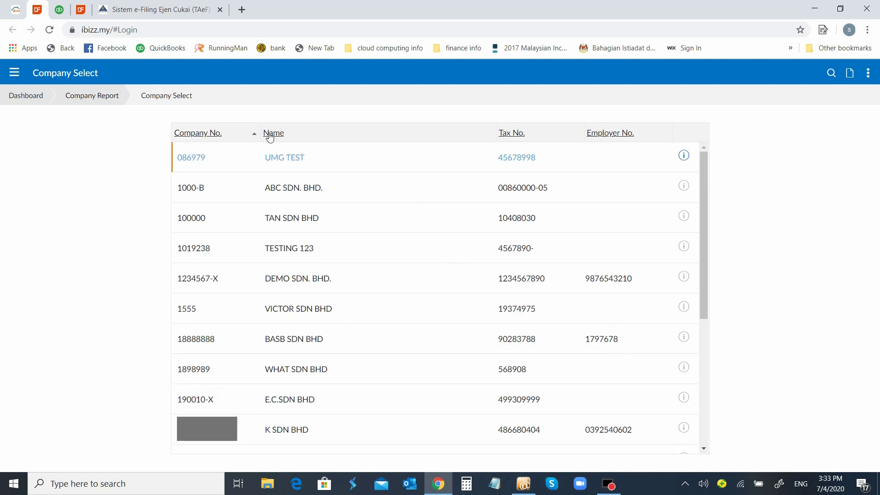
left_click(267, 133)
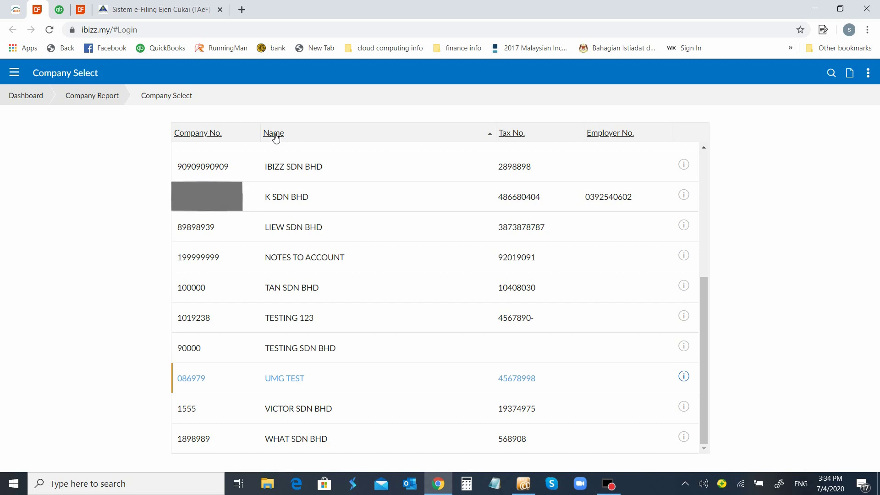
type("pi")
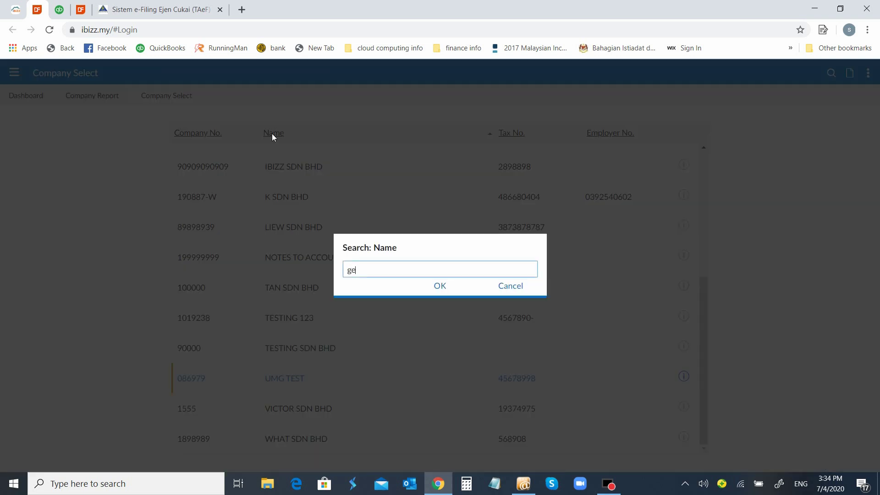
key("Escape")
scroll(275, 137, "up", 5)
left_click(321, 300)
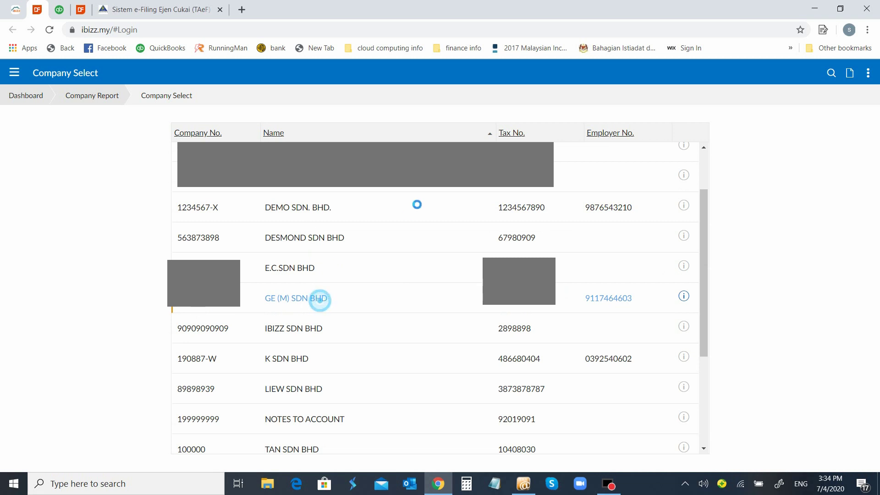
left_click(431, 150)
Set year 2019 and compute tax, ticking Form C, CP204, Tax Com, HK schedules and Sch FA
left_click(414, 174)
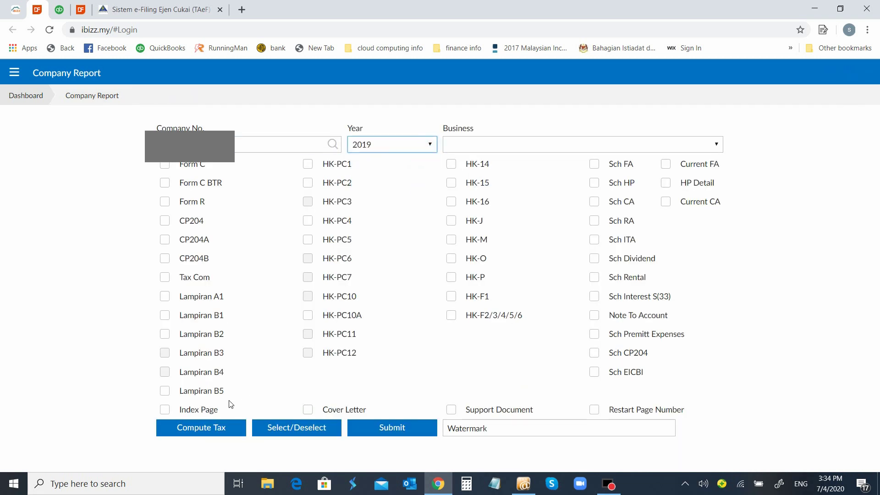
left_click(219, 435)
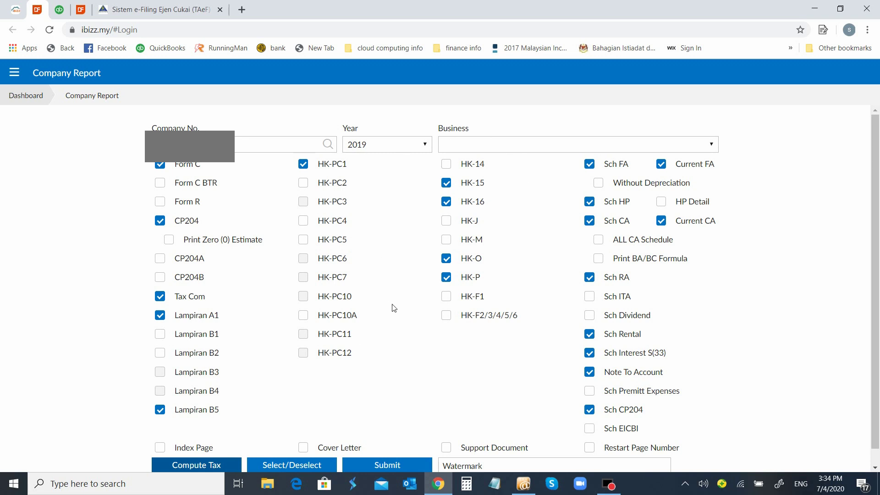
left_click(14, 73)
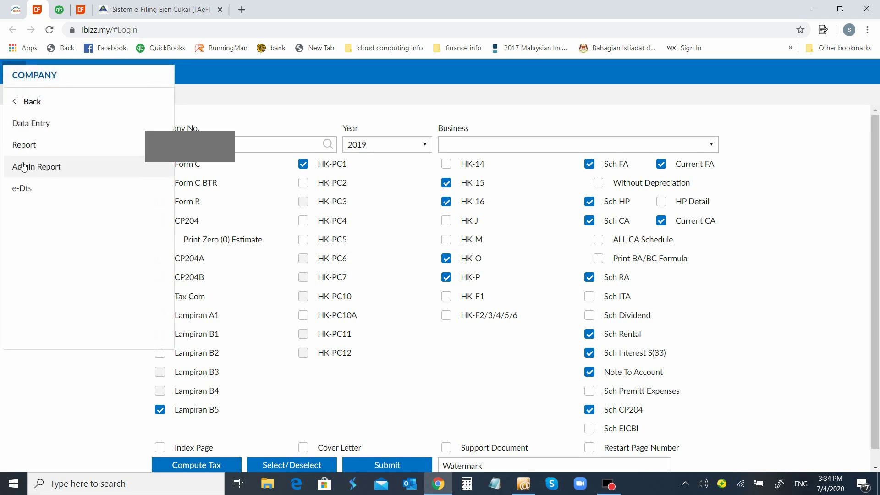
Go to the e-DTS submission page and select Form C as the form type
left_click(32, 190)
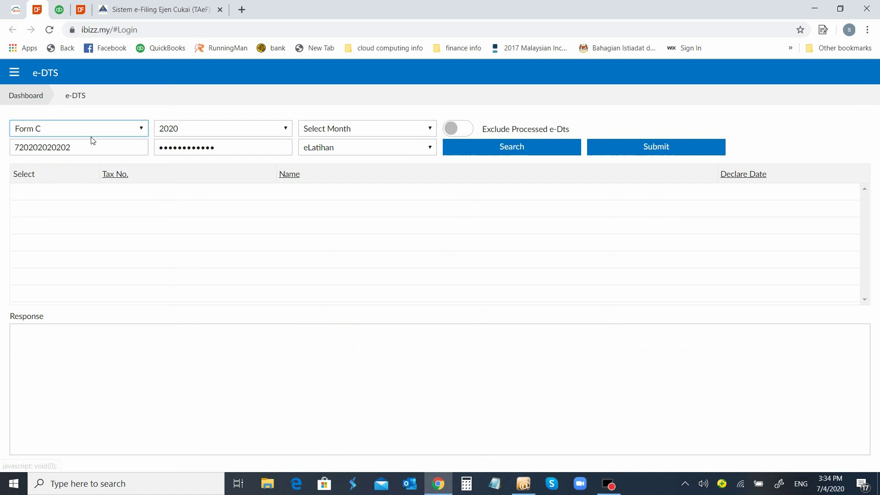
left_click(141, 130)
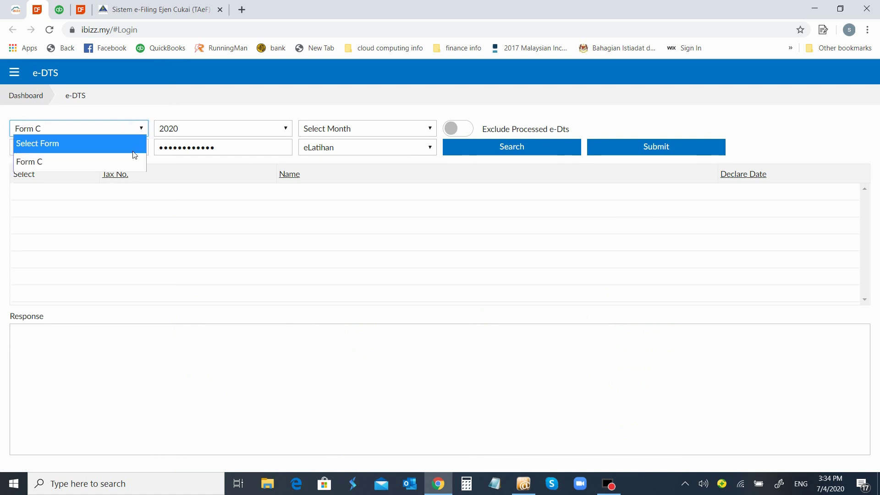
left_click(133, 164)
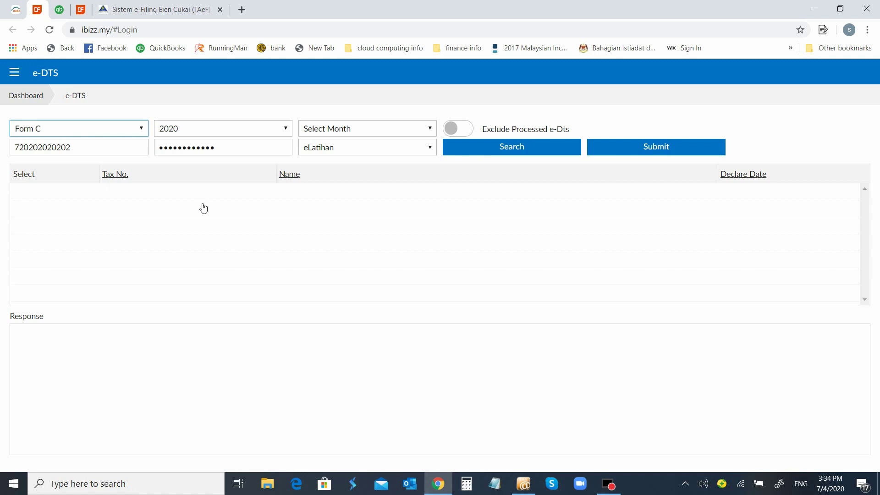
Change the assessment year to 2019 and search for Form C records
left_click(287, 130)
left_click(268, 203)
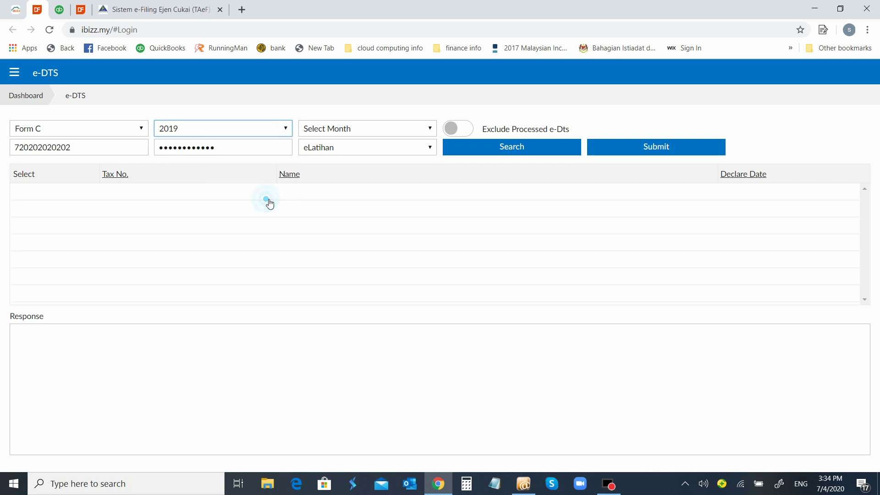
left_click(429, 133)
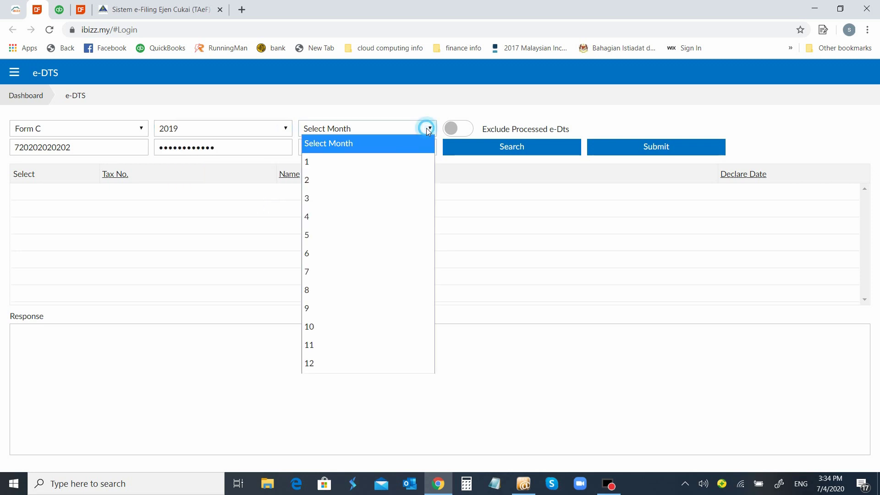
left_click(426, 127)
left_click(480, 146)
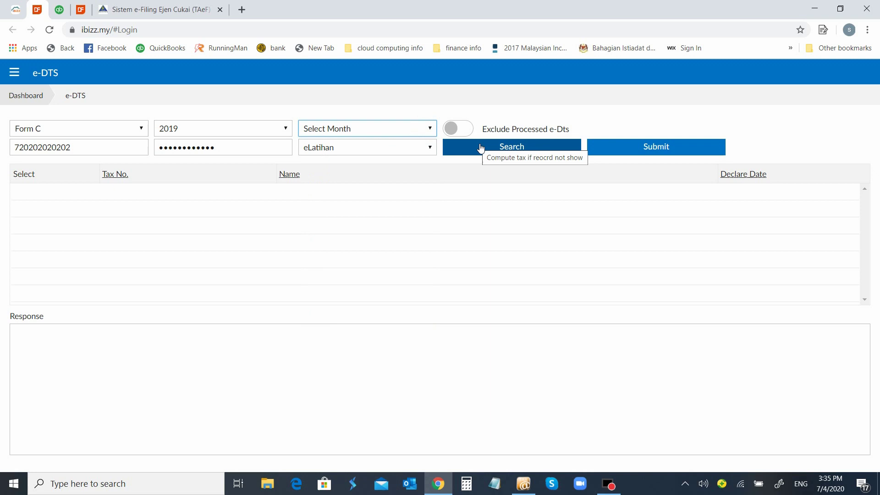
Filter by month 2, then clear the month filter and search again to list four companies
left_click(433, 130)
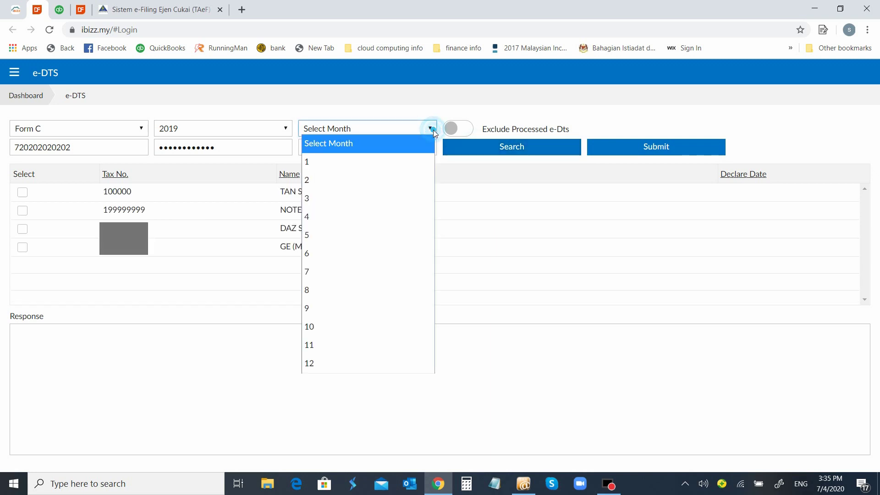
left_click(397, 180)
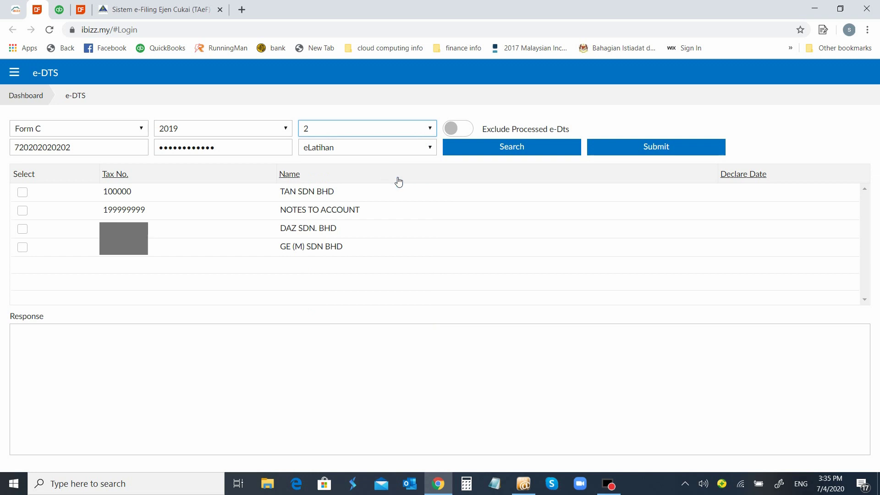
left_click(538, 152)
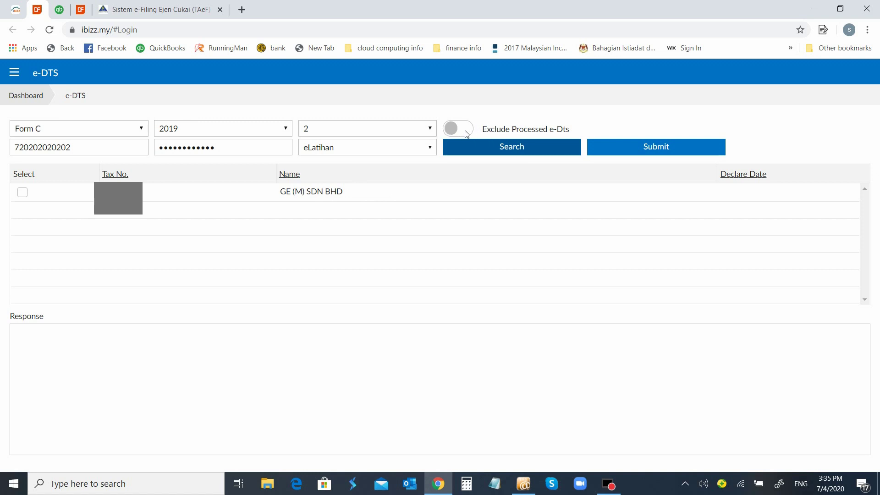
left_click(430, 131)
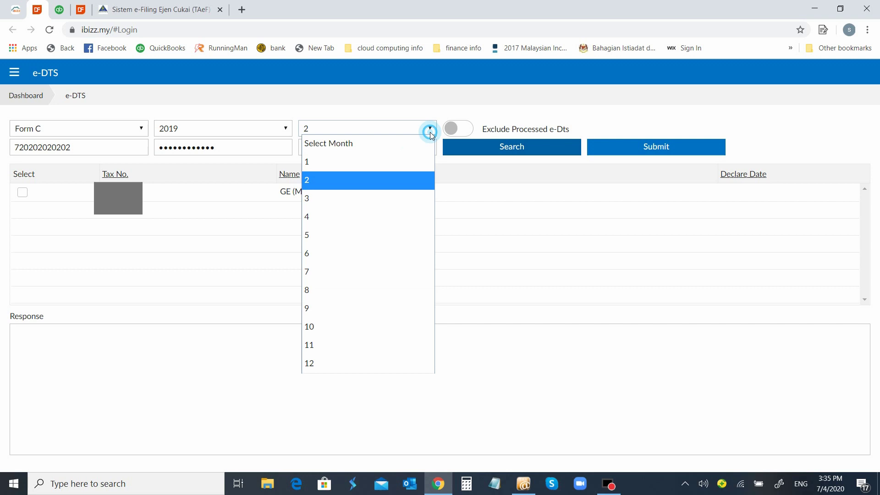
left_click(381, 140)
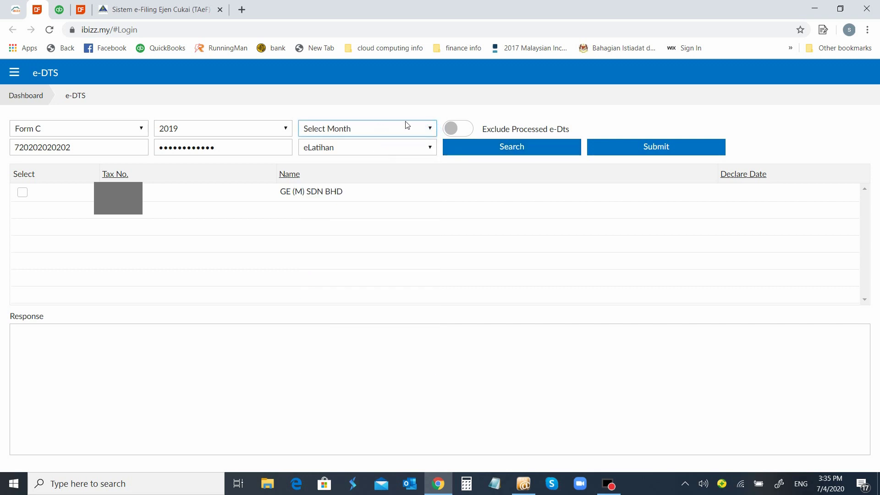
left_click(475, 146)
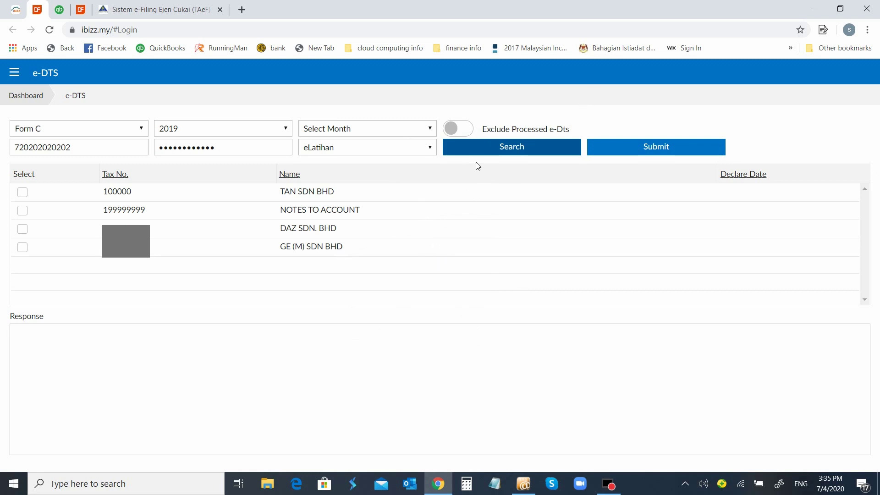
Include processed e-DTS, search, and submit GE (M) SDN BHD's 2019 Form C successfully
left_click(468, 131)
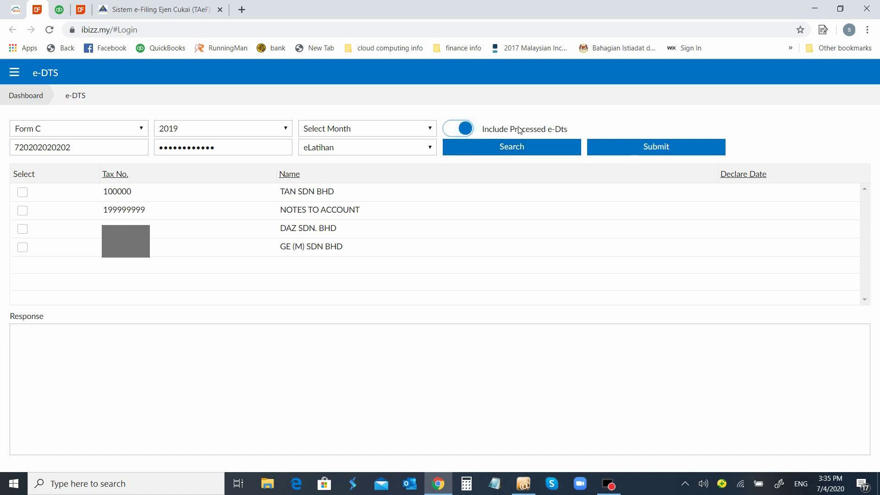
left_click(549, 148)
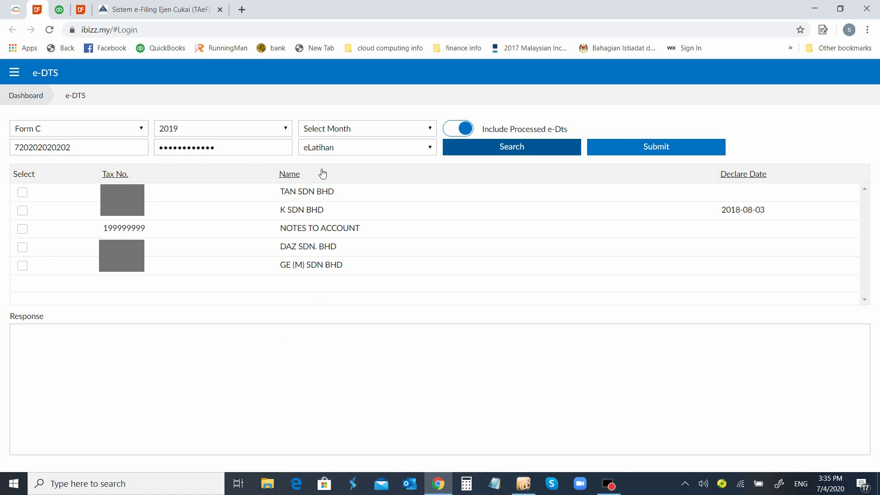
left_click(23, 266)
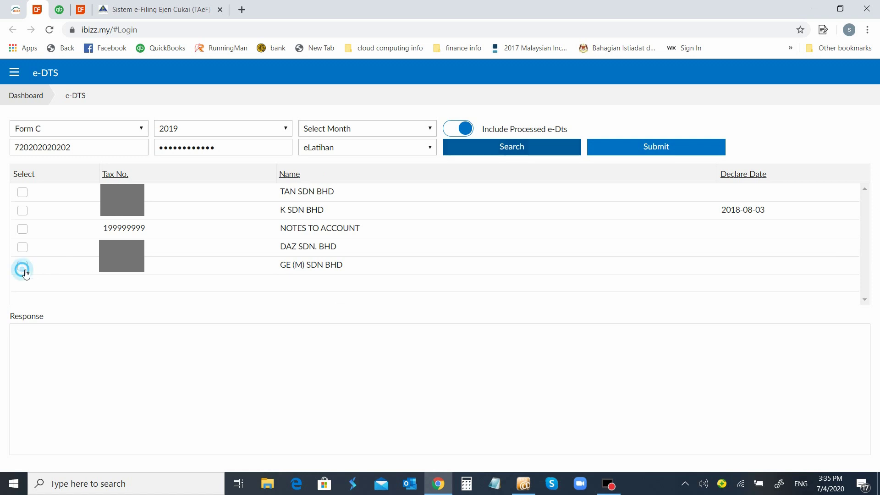
left_click(645, 155)
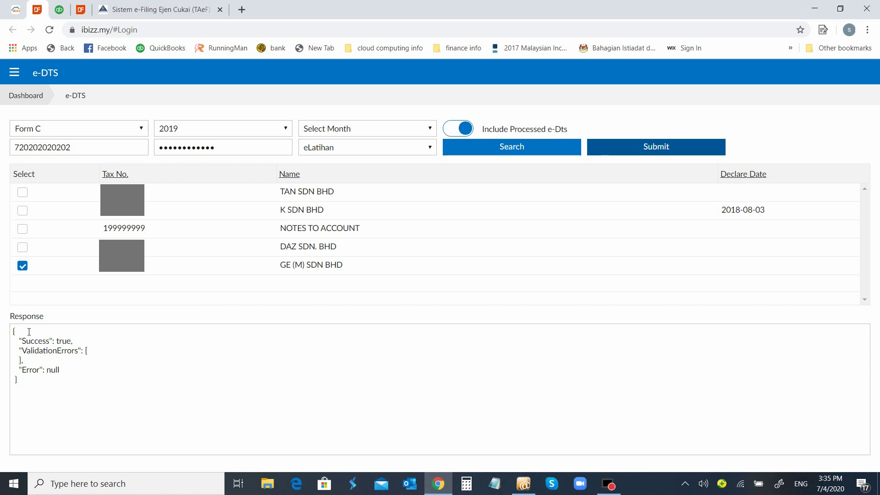
left_click(9, 314)
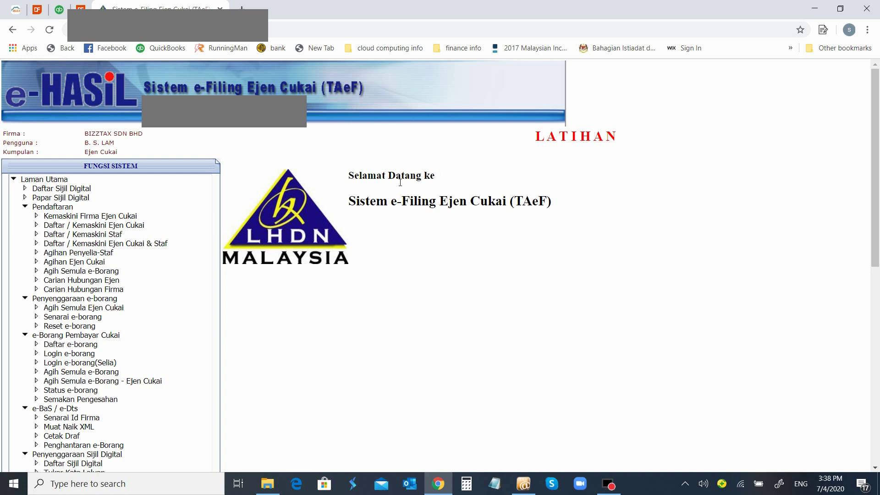
Open e-BaS / e-Dts > Cetak Draf and enter the company's income tax number
left_click_drag(877, 155, 876, 252)
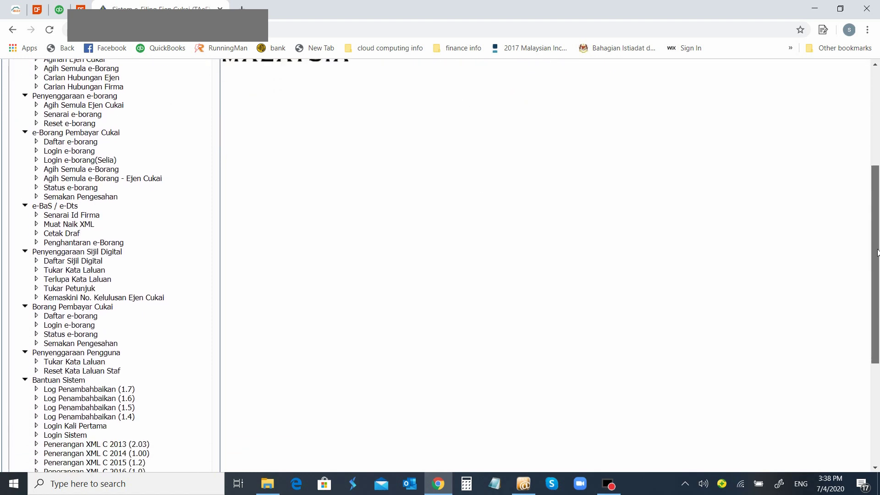
left_click(71, 235)
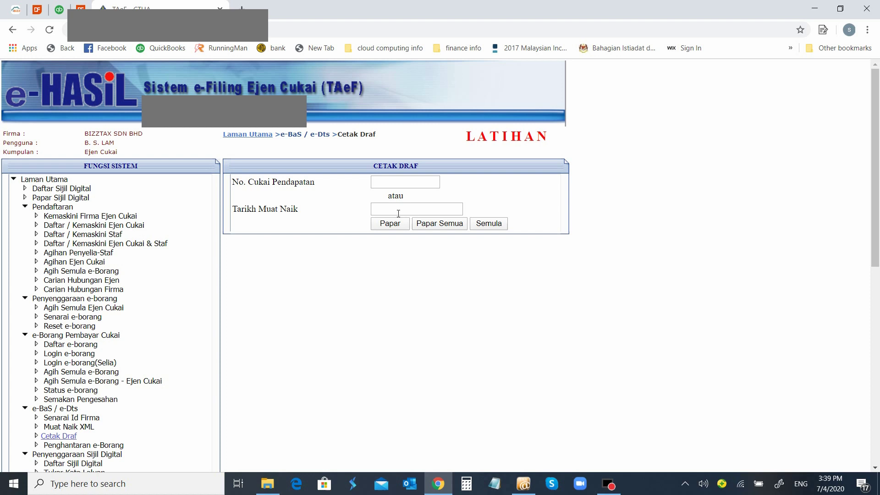
left_click(398, 213)
left_click(408, 187)
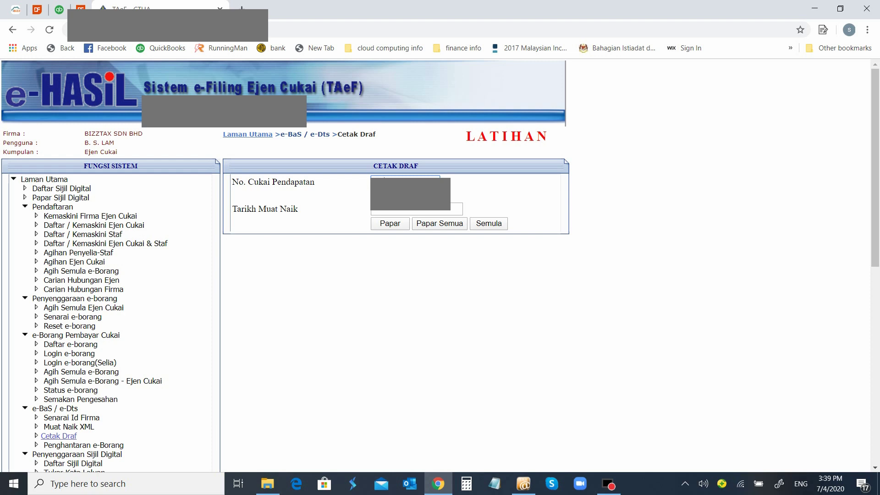
Display the Form C 2019 draft and save the draft and Lampiran PDFs as e-draft and e-lampiran
left_click(390, 223)
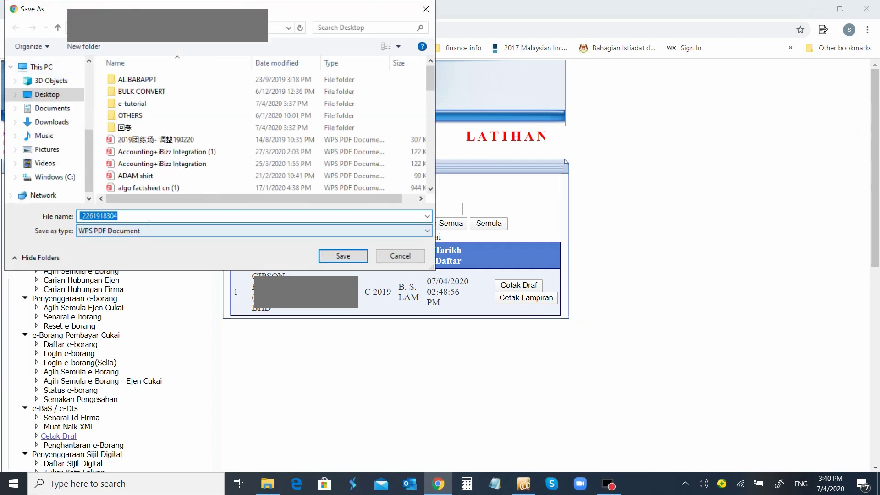
type("e-")
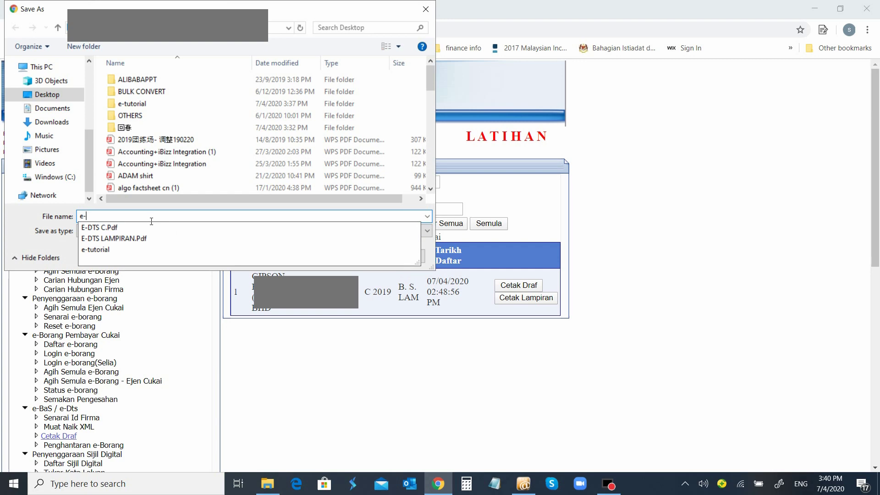
type("draft")
key("Return")
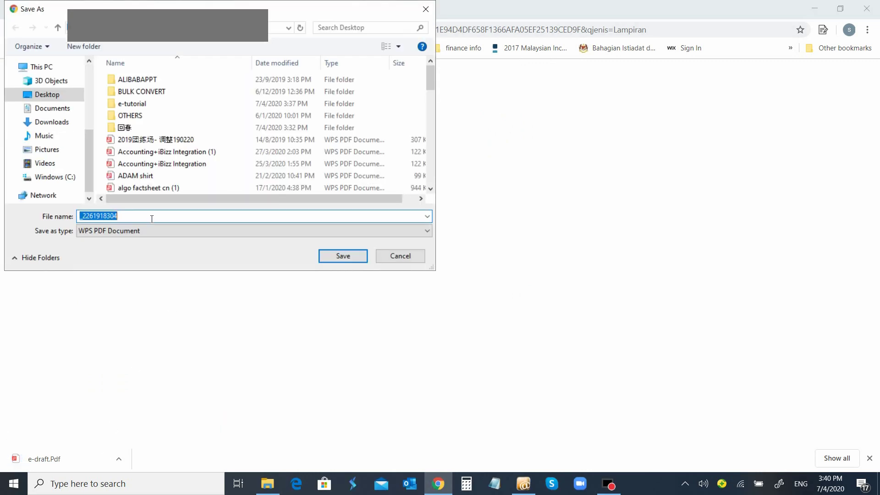
type("e-lampiran")
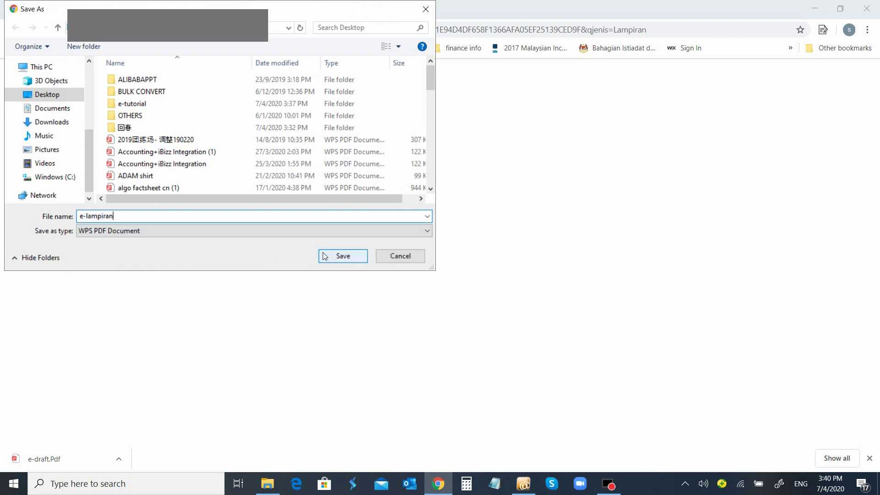
left_click(350, 255)
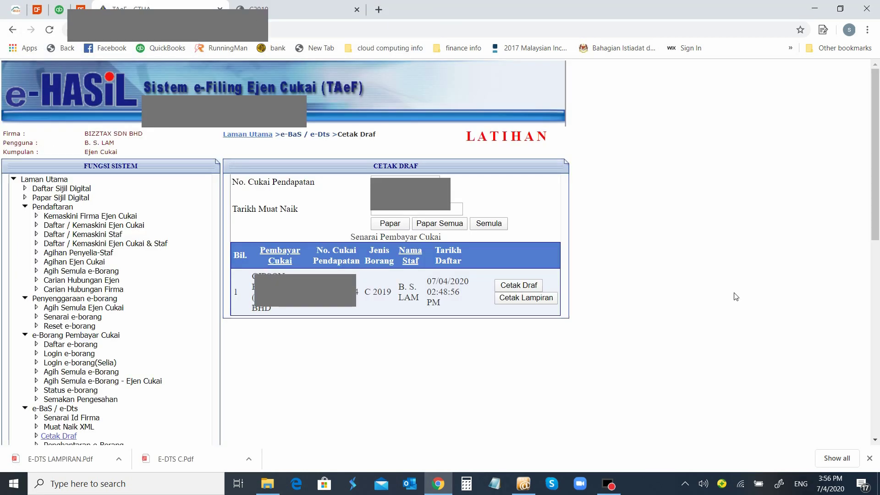
Open E-DTS C.Pdf and scroll through the Form C 2019 draft to page 5/5
left_click(176, 458)
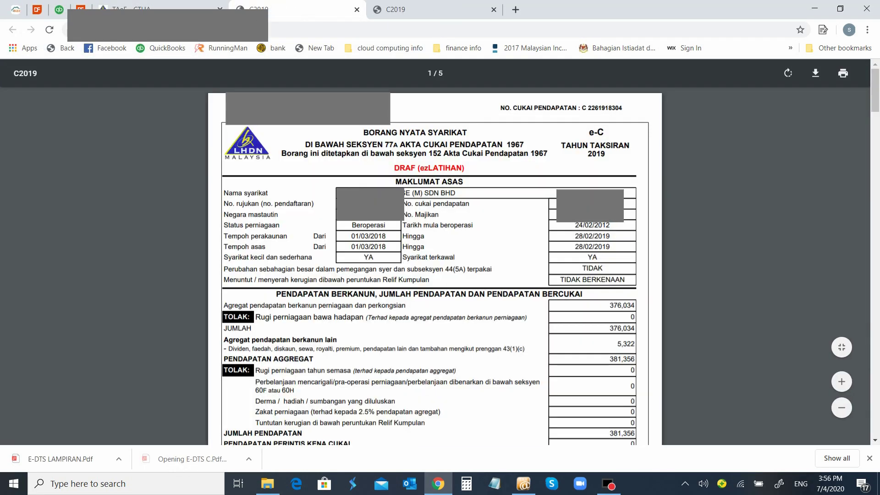
scroll(436, 266, "down", 3)
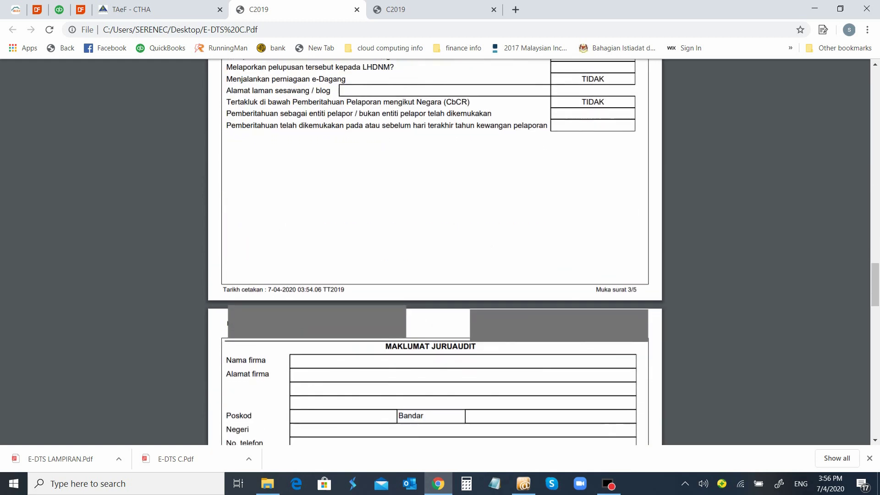
scroll(435, 252, "down", 20)
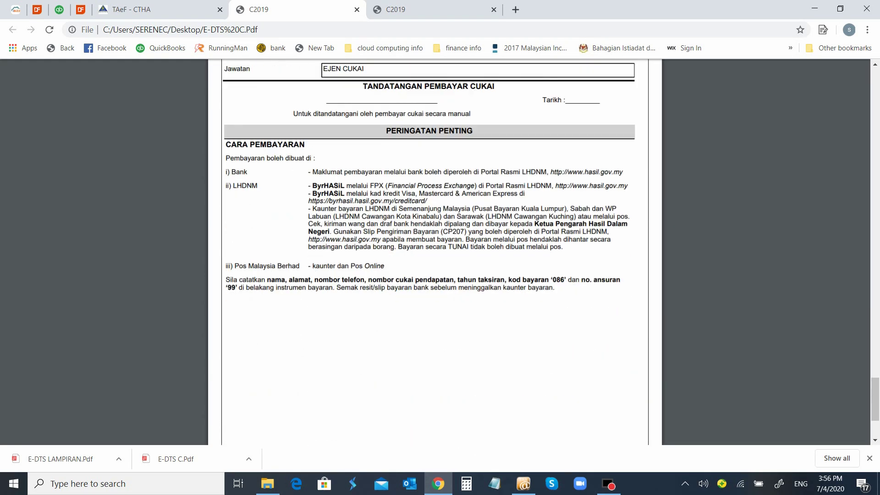
scroll(435, 252, "up", 3)
scroll(435, 252, "down", 5)
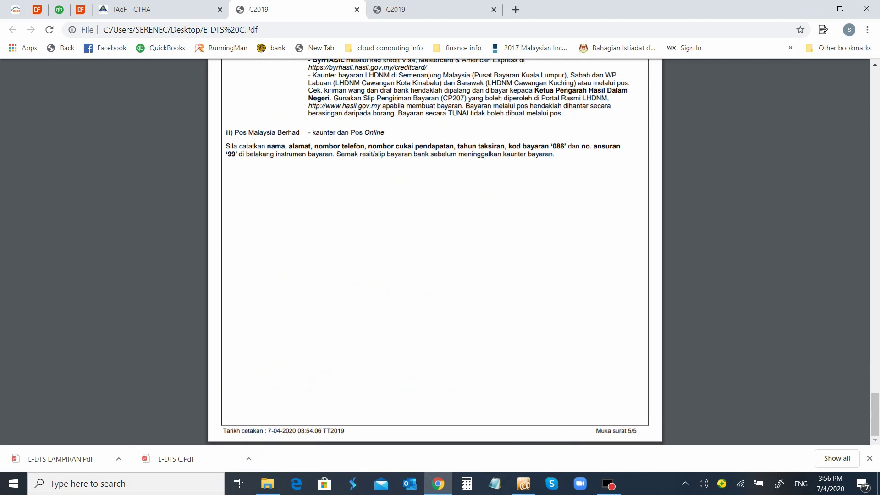
Open E-DTS LAMPIRAN.Pdf and scroll through its 8 pages of schedules
left_click(60, 458)
scroll(435, 252, "down", 9)
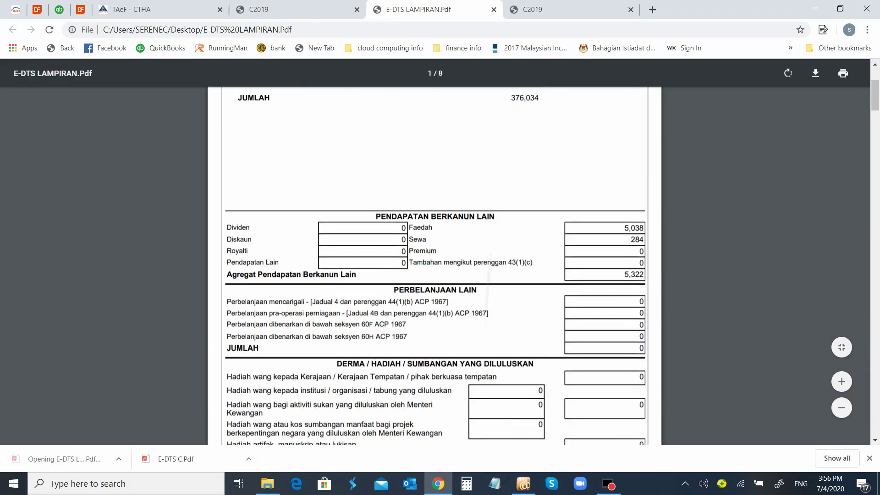
scroll(435, 252, "down", 12)
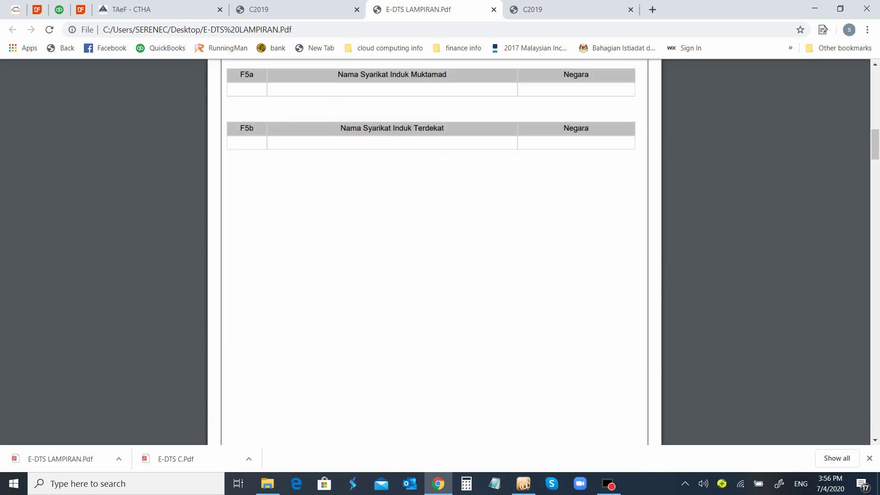
scroll(436, 252, "down", 12)
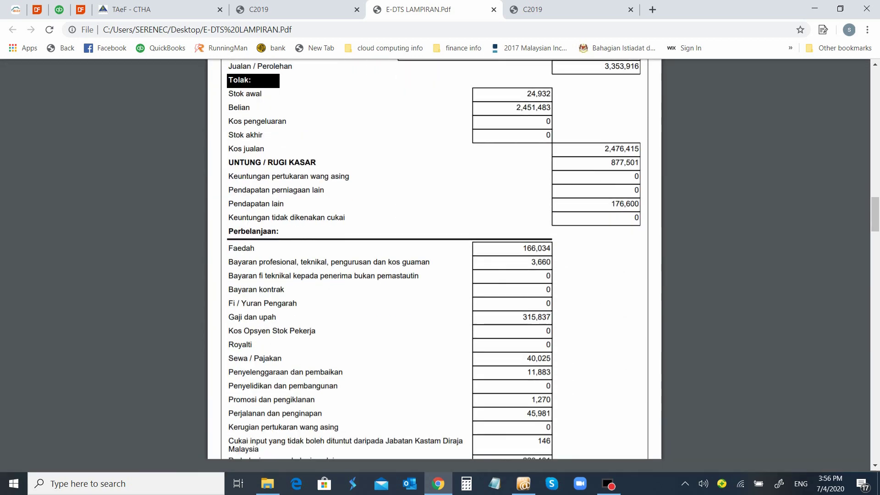
scroll(436, 265, "down", 15)
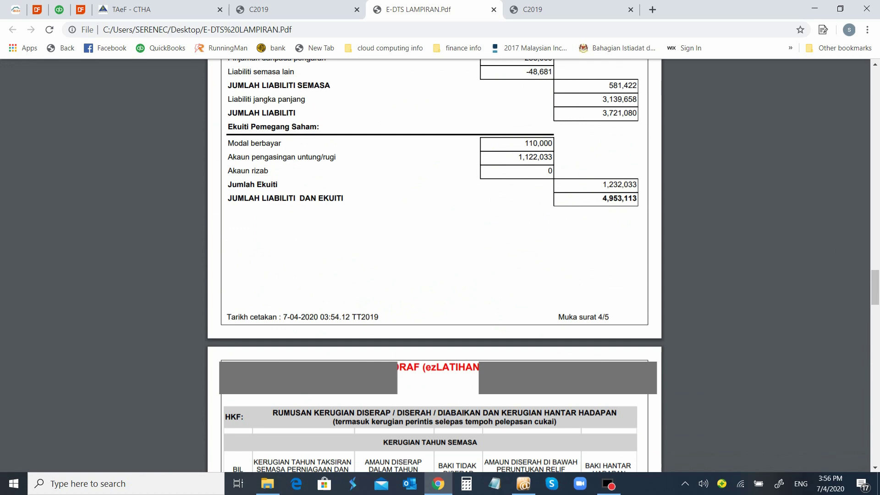
scroll(436, 266, "down", 15)
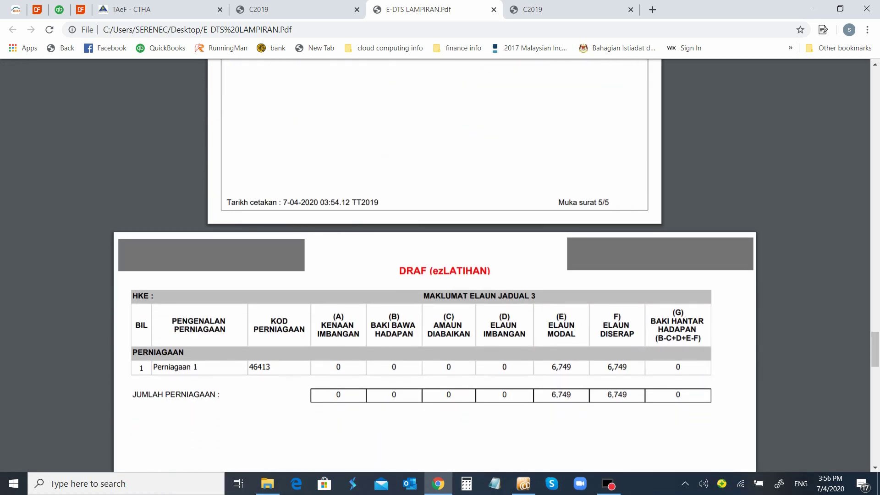
scroll(435, 266, "down", 15)
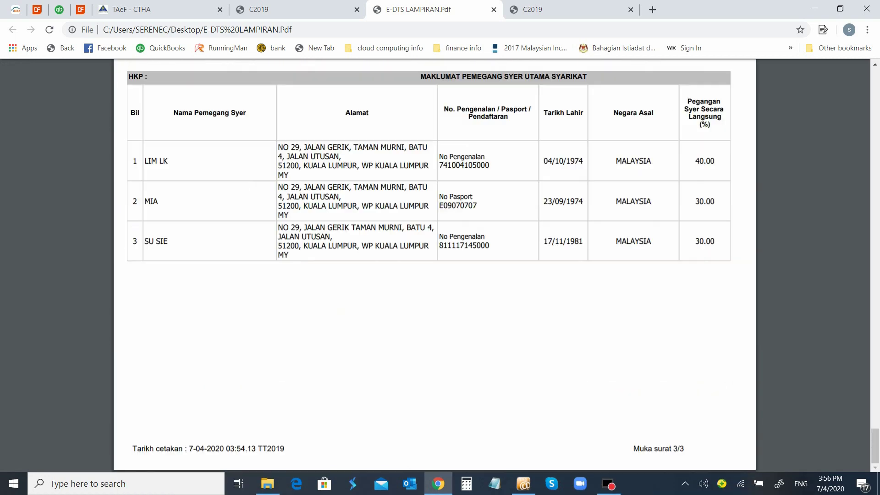